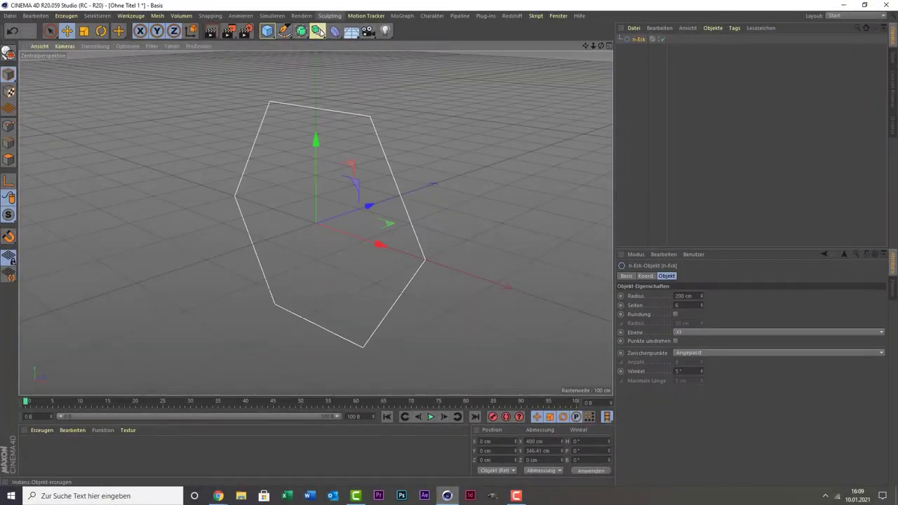
# - Extrude the n-Eck hexagon and set its end cap (Deckfl. Ende) to a plain Deckflächen cap
pyautogui.keyDown('alt'); pyautogui.click(317, 31); pyautogui.keyUp('alt')
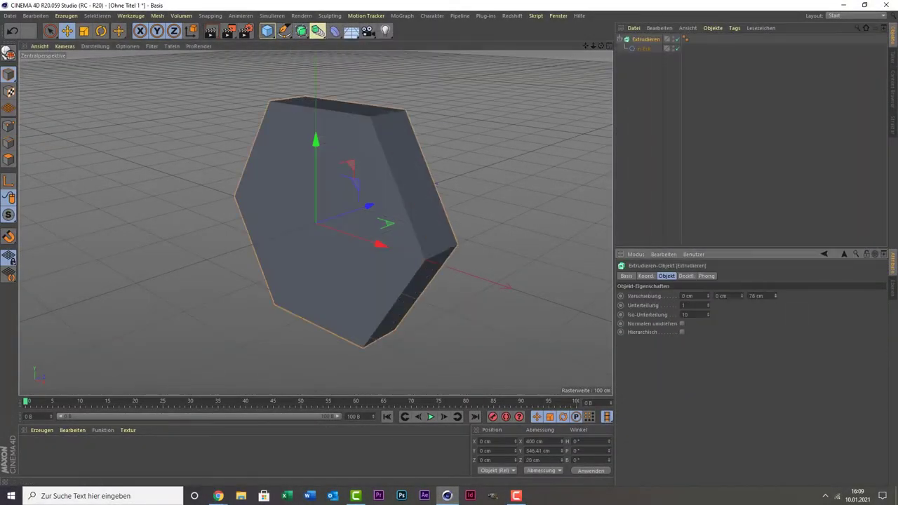
pyautogui.click(687, 276)
pyautogui.click(736, 323)
pyautogui.click(723, 342)
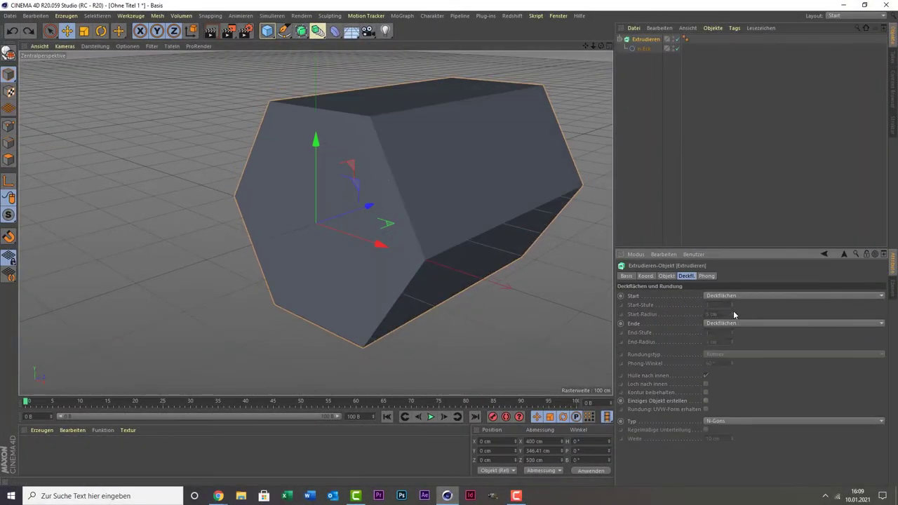
pyautogui.click(744, 323)
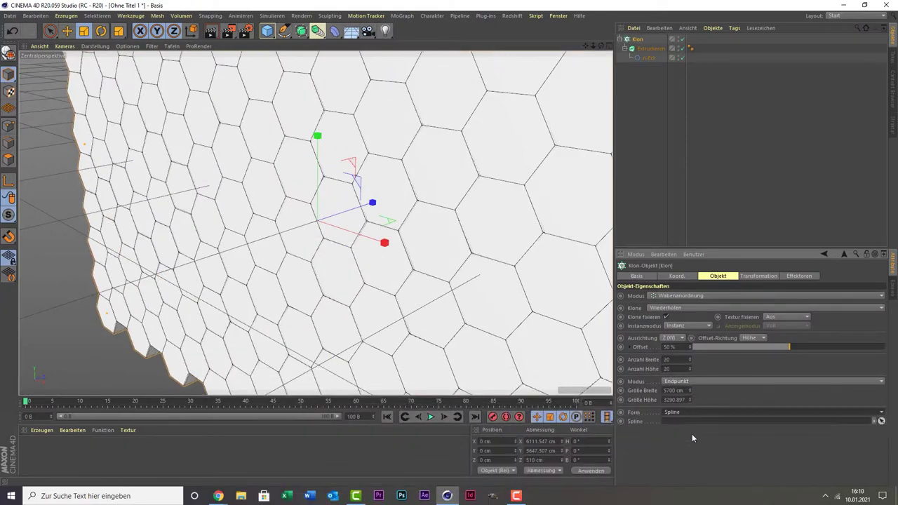
# - Switch the cloner form to Kreis and add a MoGraph Shader effector
pyautogui.click(693, 414)
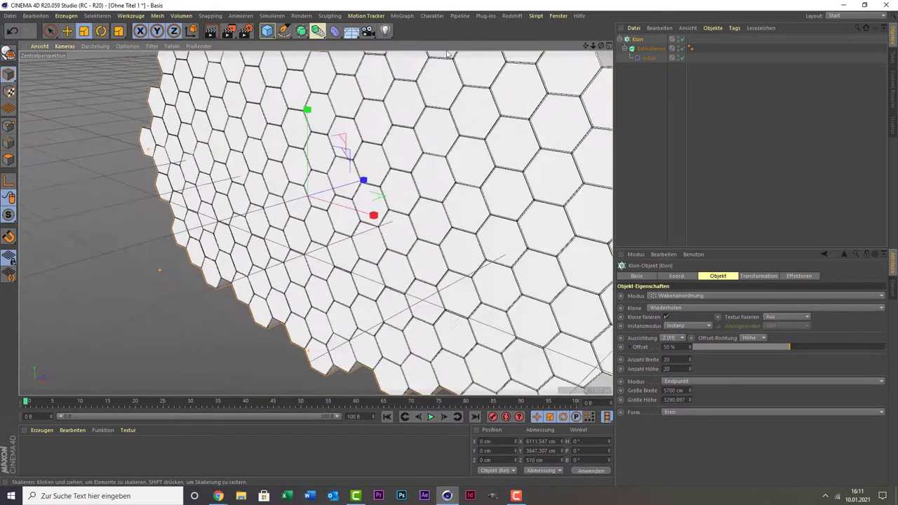
pyautogui.keyDown('alt'); pyautogui.moveTo(448, 53); pyautogui.dragTo(497, 299); pyautogui.keyUp('alt')
pyautogui.click(363, 16)
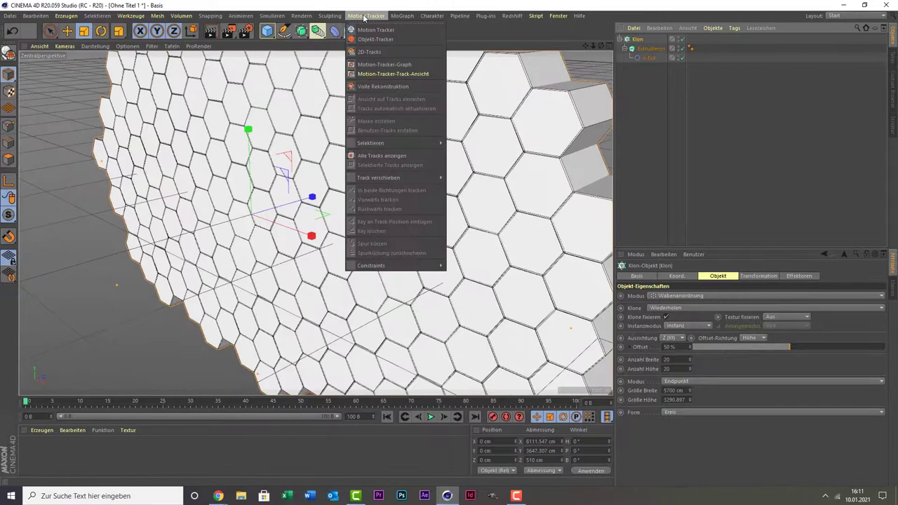
pyautogui.click(402, 15)
pyautogui.click(500, 123)
# - Load a Noise shader into the Shader effector's Shading, replacing the Lava Cracks image
pyautogui.click(735, 276)
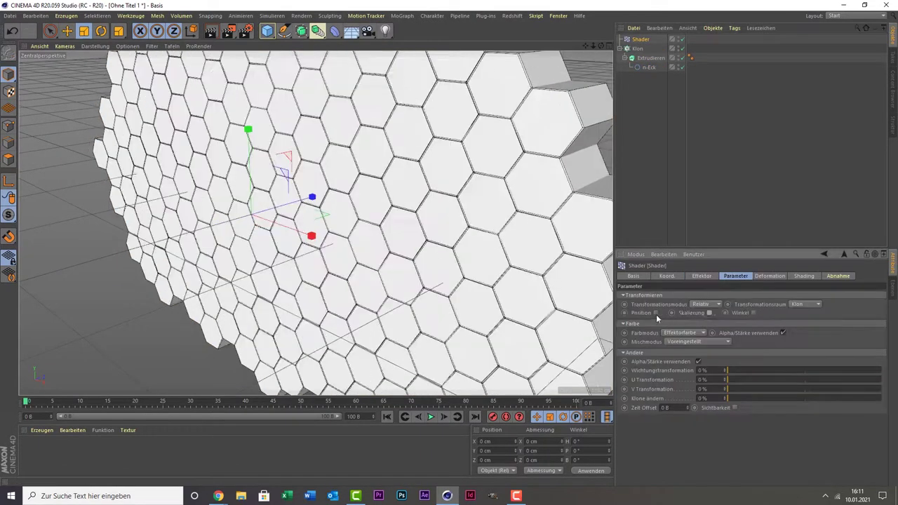
pyautogui.click(804, 276)
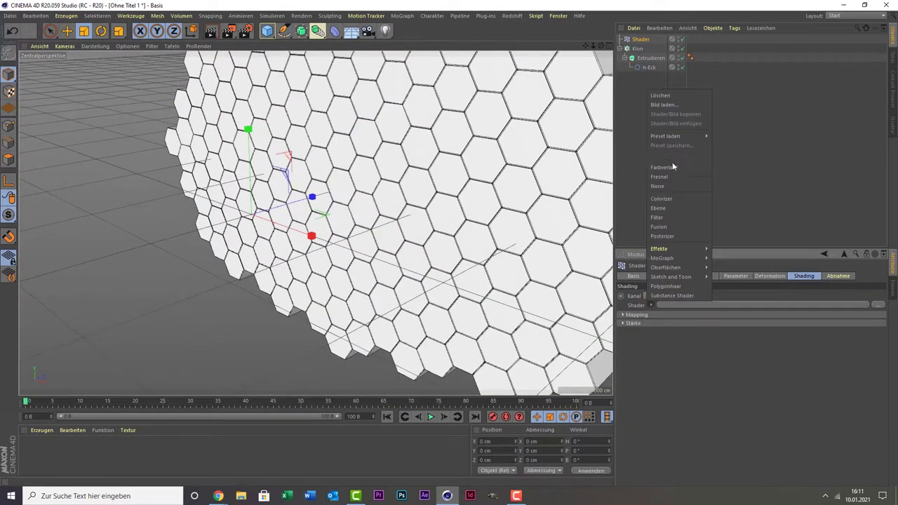
pyautogui.click(664, 104)
pyautogui.press('Return')
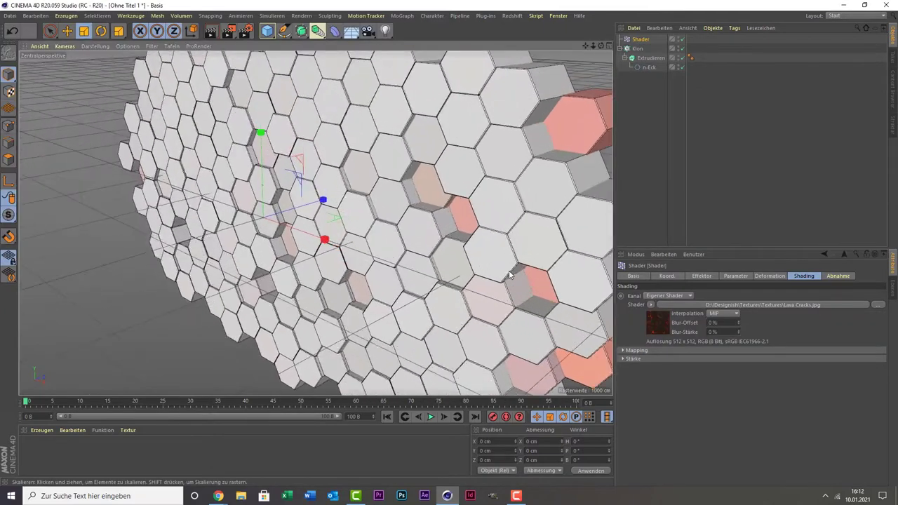
pyautogui.click(654, 187)
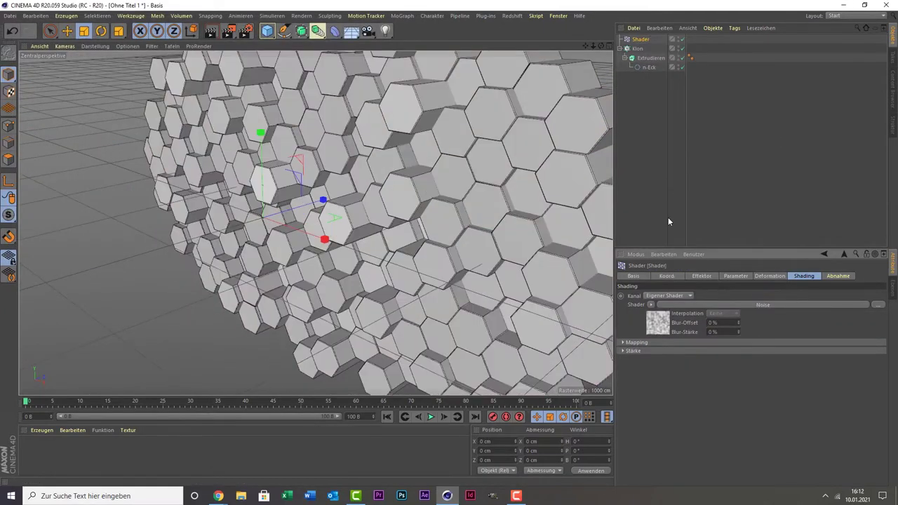
pyautogui.click(702, 276)
# - Offset the clones along Position P.Z up to 500 cm and choose the transformation space
pyautogui.click(744, 278)
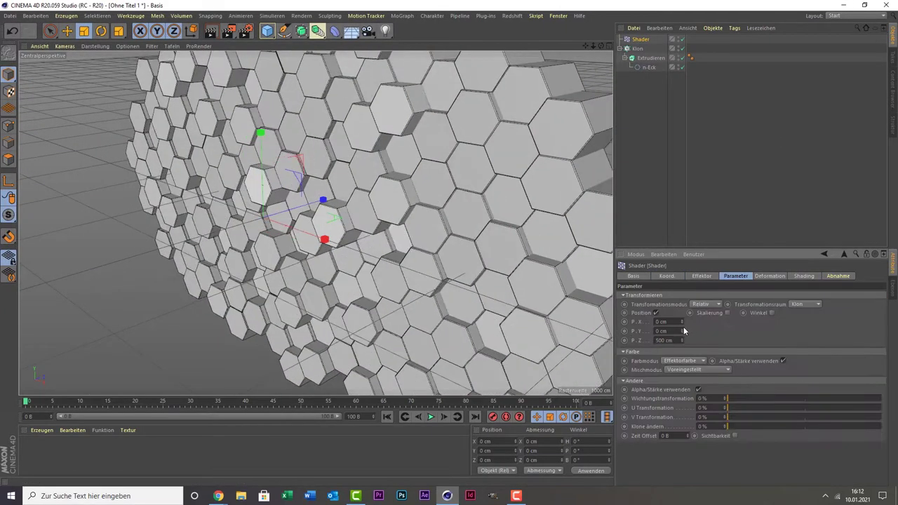
pyautogui.moveTo(684, 330); pyautogui.dragTo(684, 325)
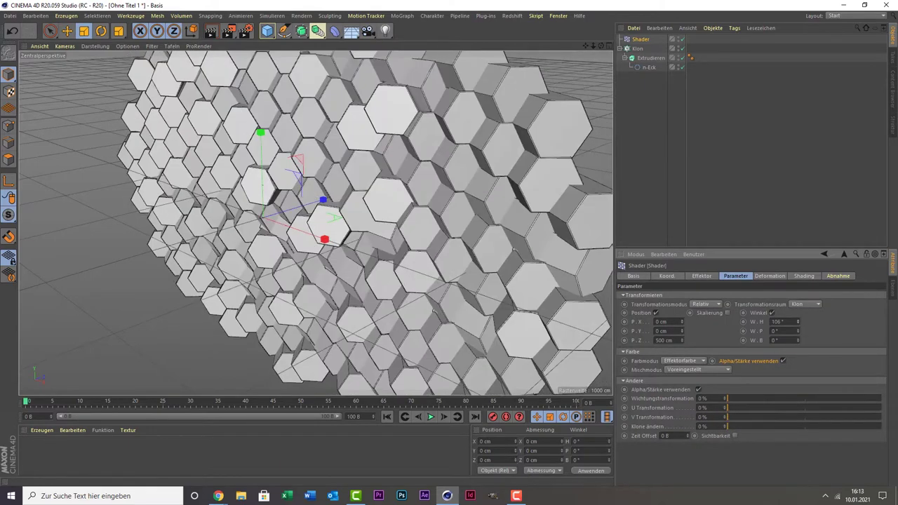
pyautogui.click(805, 304)
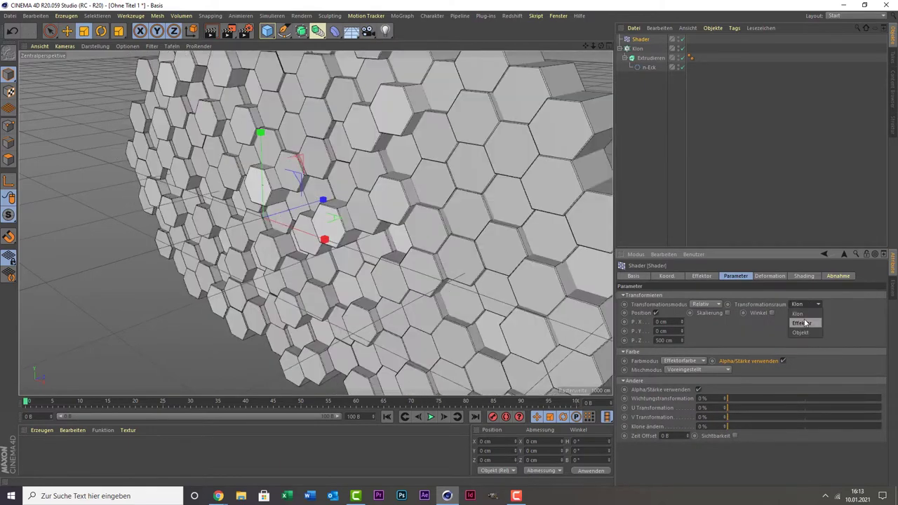
pyautogui.click(711, 314)
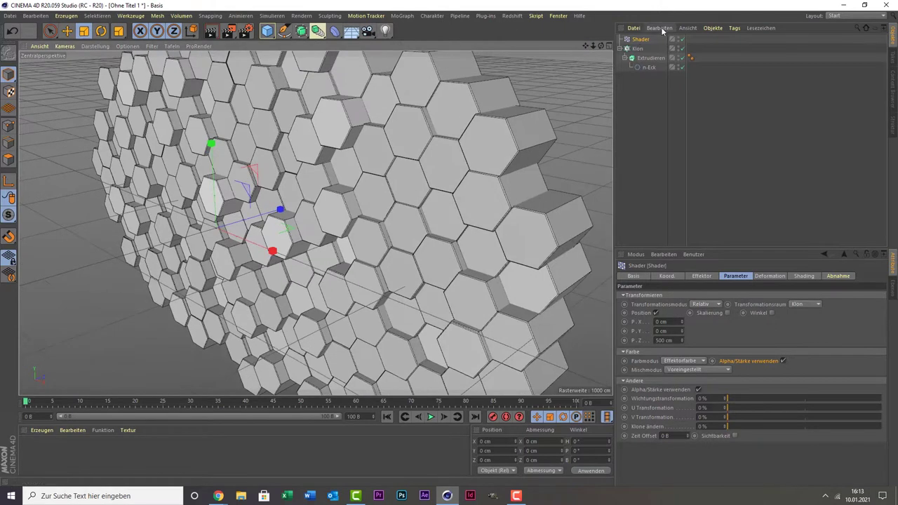
# - Create an RS Material with the Gold preset and apply it to the Rundung 1 rim
pyautogui.click(620, 48)
pyautogui.click(654, 67)
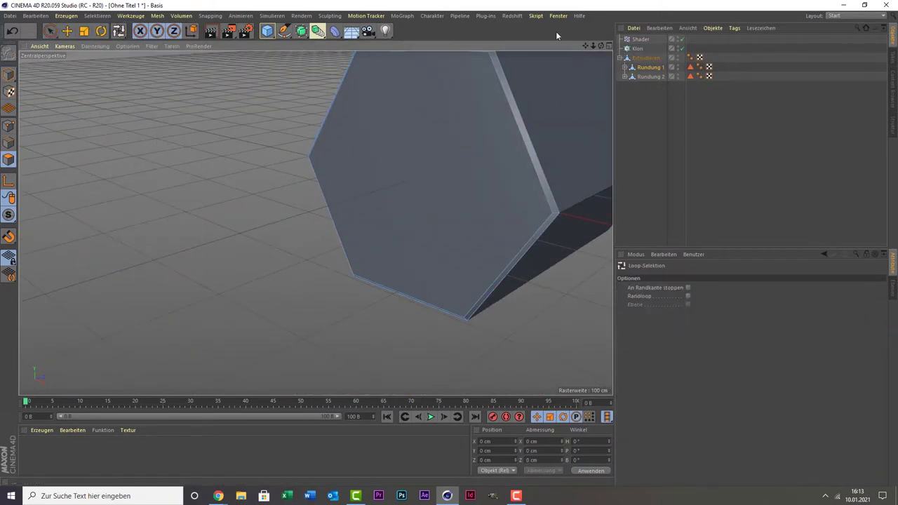
pyautogui.click(41, 430)
pyautogui.click(130, 332)
pyautogui.doubleClick(30, 446)
pyautogui.click(358, 112)
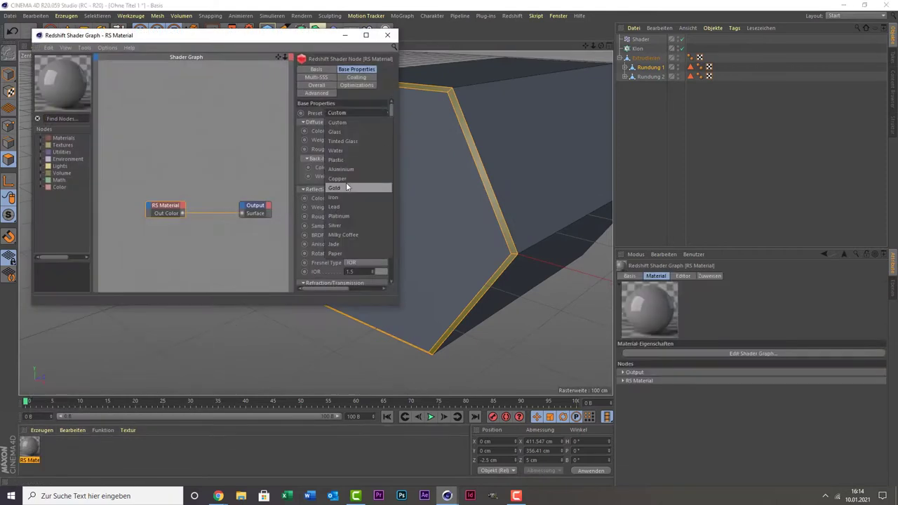
pyautogui.click(346, 187)
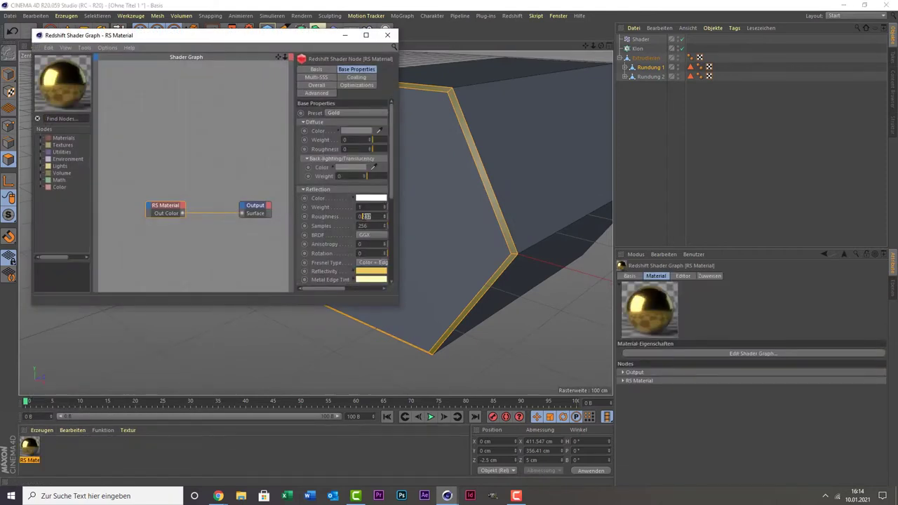
pyautogui.click(388, 35)
pyautogui.moveTo(29, 446); pyautogui.dragTo(484, 179)
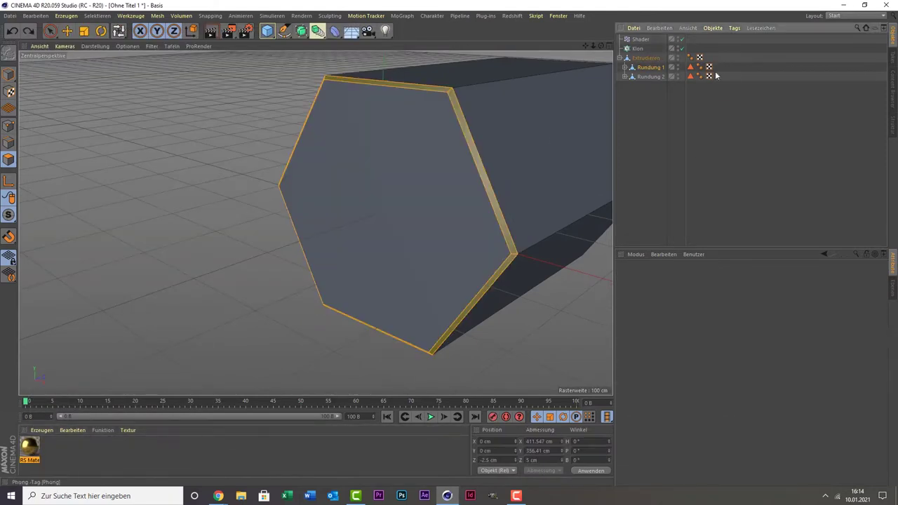
# - Create a second RS Material and apply it to the hexagon prism
pyautogui.click(42, 431)
pyautogui.click(130, 331)
pyautogui.moveTo(53, 446); pyautogui.dragTo(646, 58)
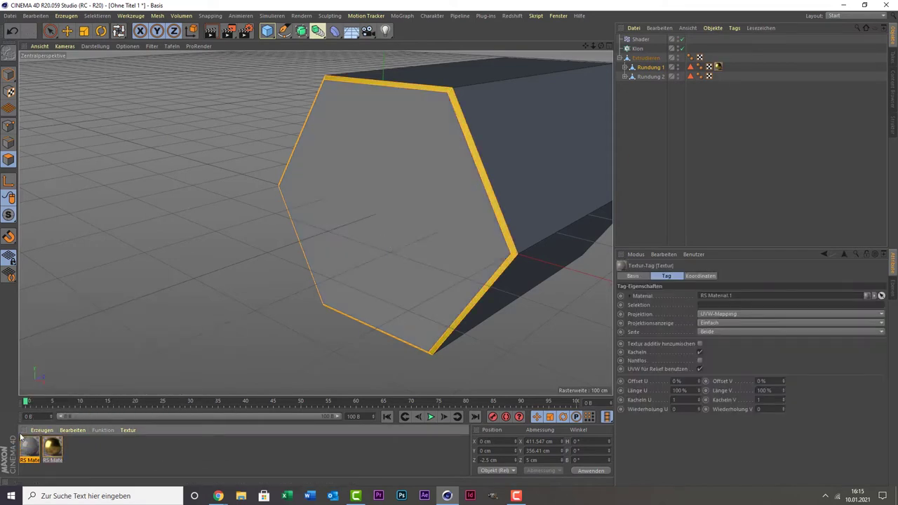
# - Set RS Material.1's diffuse colour to white
pyautogui.doubleClick(30, 445)
pyautogui.click(357, 184)
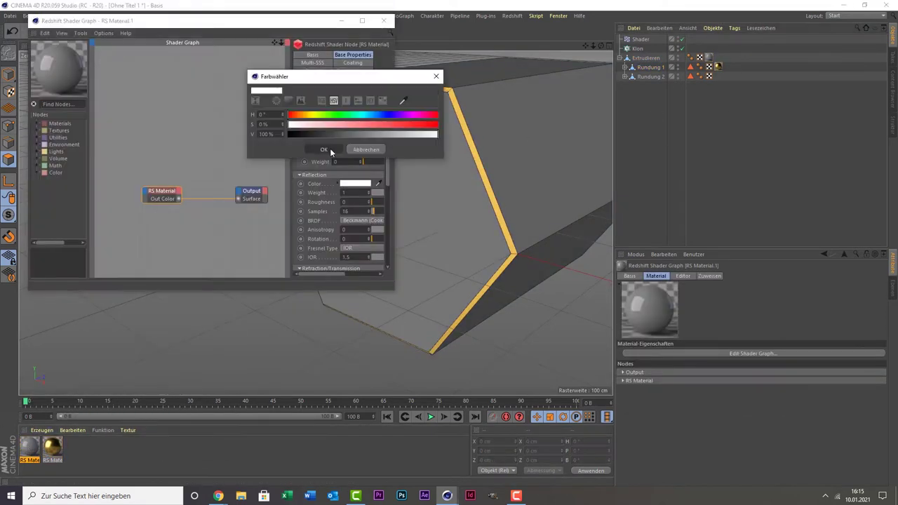
pyautogui.click(329, 148)
pyautogui.click(387, 34)
# - Add a Redshift dome light with cayley_interior_4k.hdr and move Extrudieren back under Klon
pyautogui.click(617, 79)
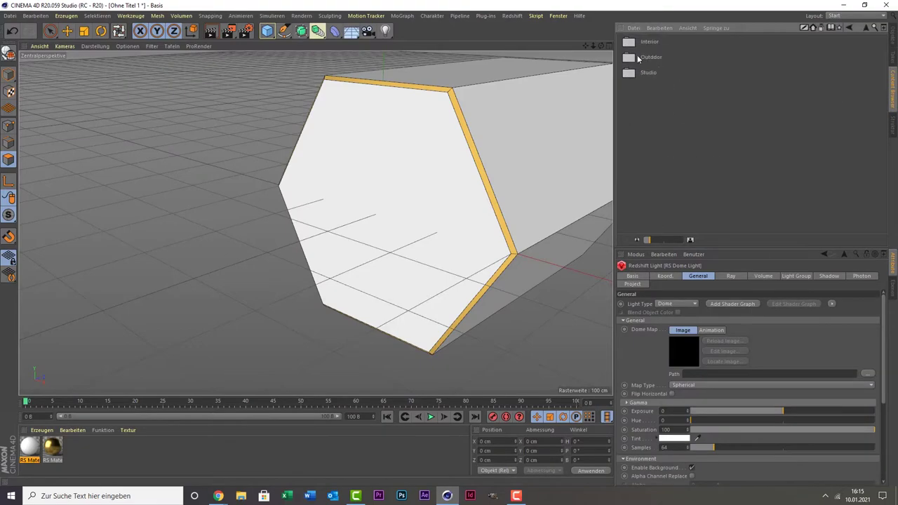
pyautogui.moveTo(629, 57); pyautogui.dragTo(684, 351)
pyautogui.hotkey('ctrl', 'b')
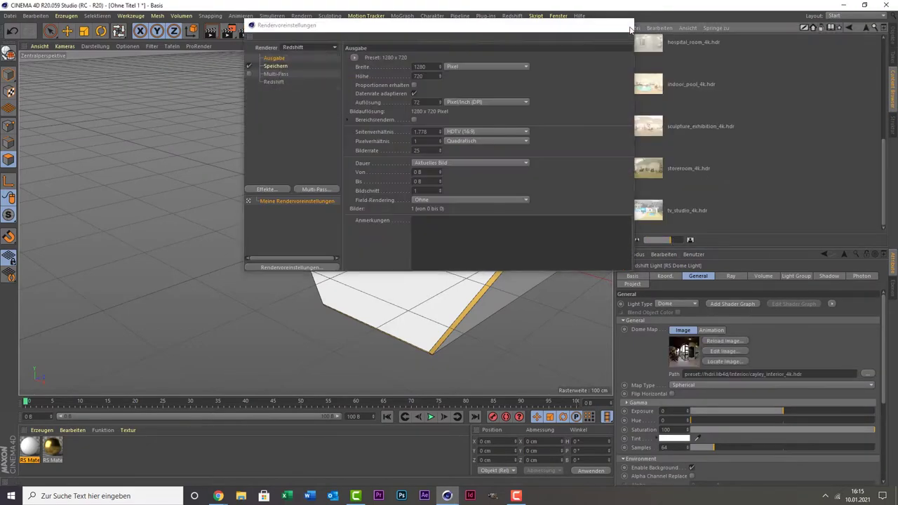
pyautogui.click(608, 16)
pyautogui.moveTo(646, 63); pyautogui.dragTo(646, 61)
pyautogui.click(651, 67)
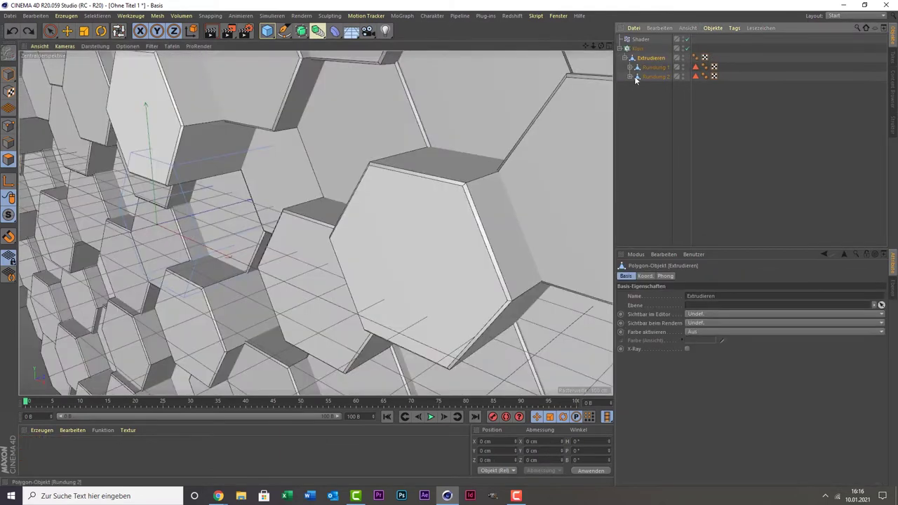
# - Enable Kontur beibehalten in the cap settings and make the extrusion editable
pyautogui.click(666, 276)
pyautogui.click(686, 276)
pyautogui.click(706, 393)
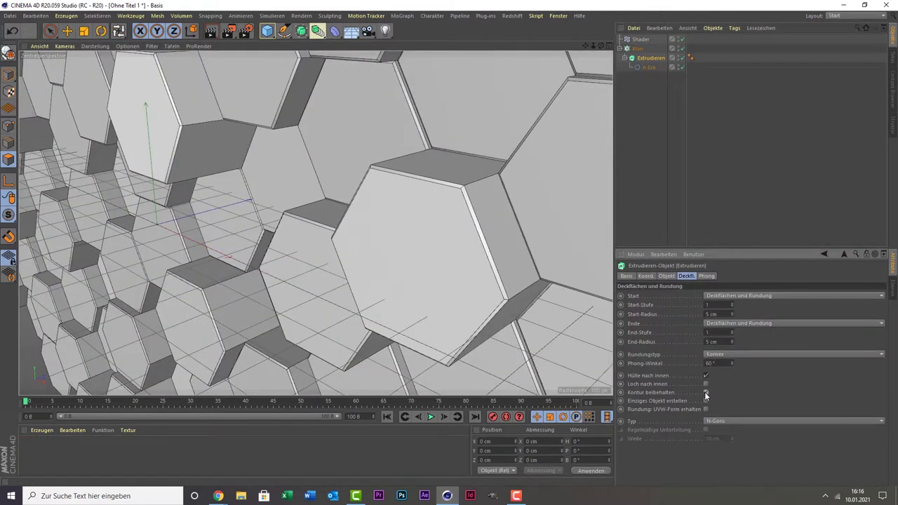
pyautogui.press('c')
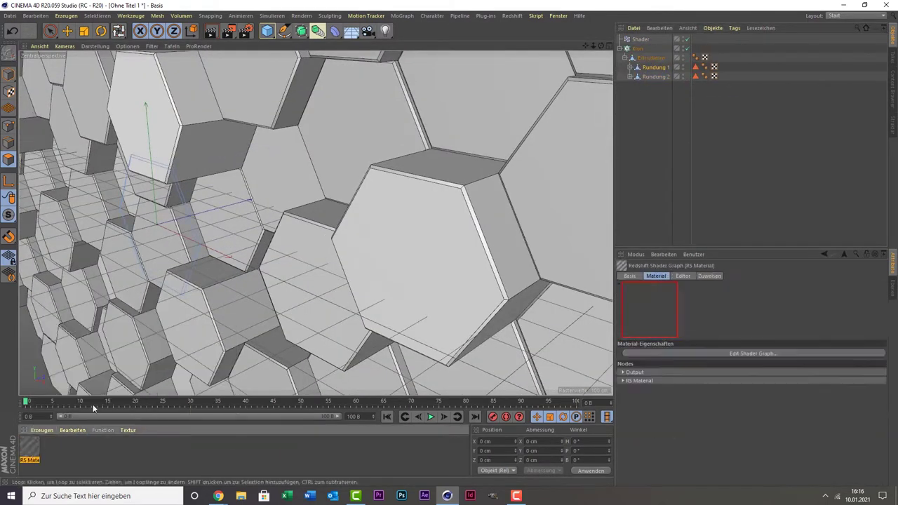
# - Reapply the gold RS Material to the rim and a white RS Material to the prism
pyautogui.doubleClick(30, 446)
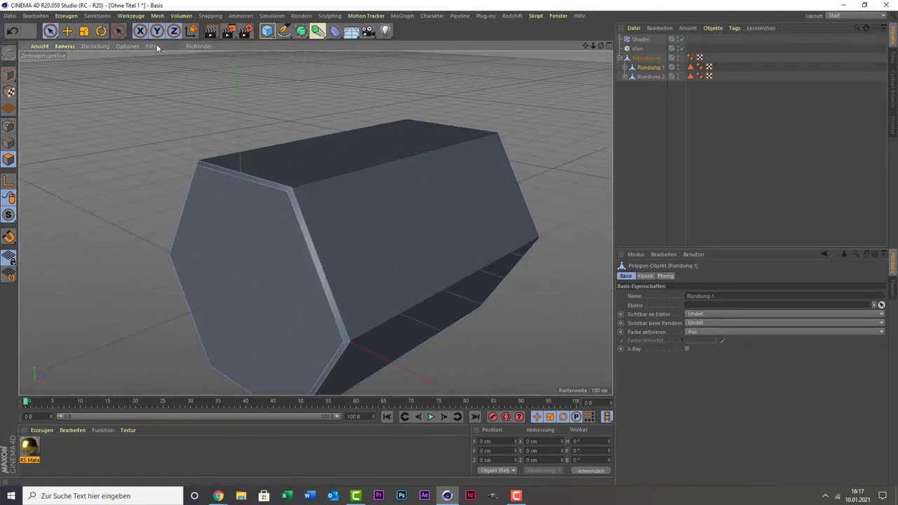
pyautogui.click(41, 431)
pyautogui.click(209, 331)
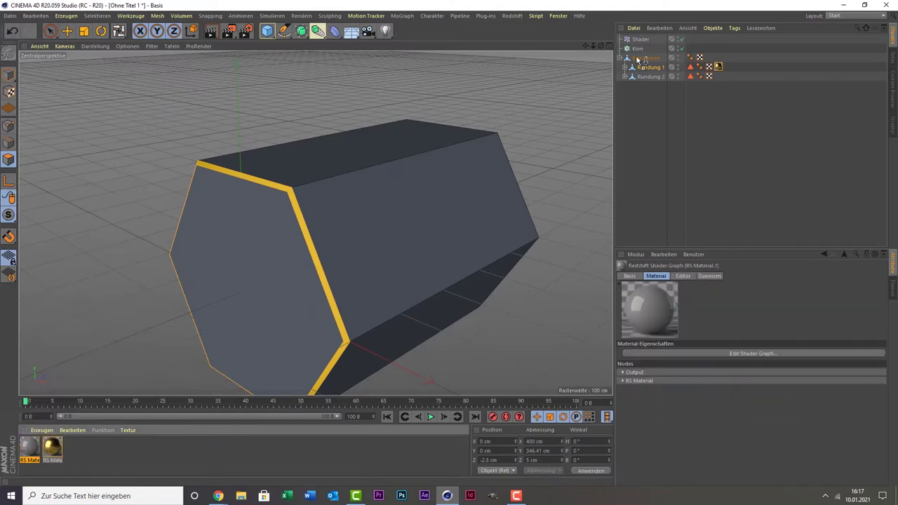
pyautogui.click(652, 70)
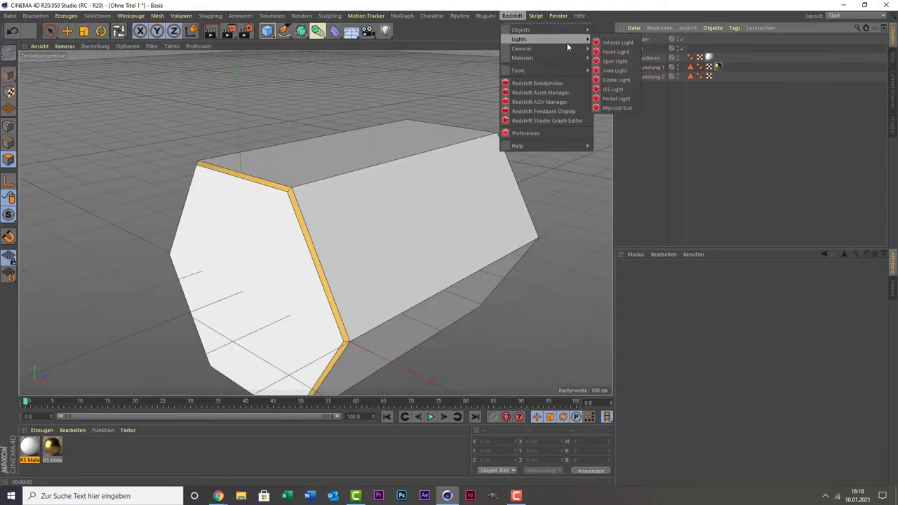
# - Add a Redshift dome light with the aerodynamics workshop HDRI and start the RenderView preview
pyautogui.click(616, 79)
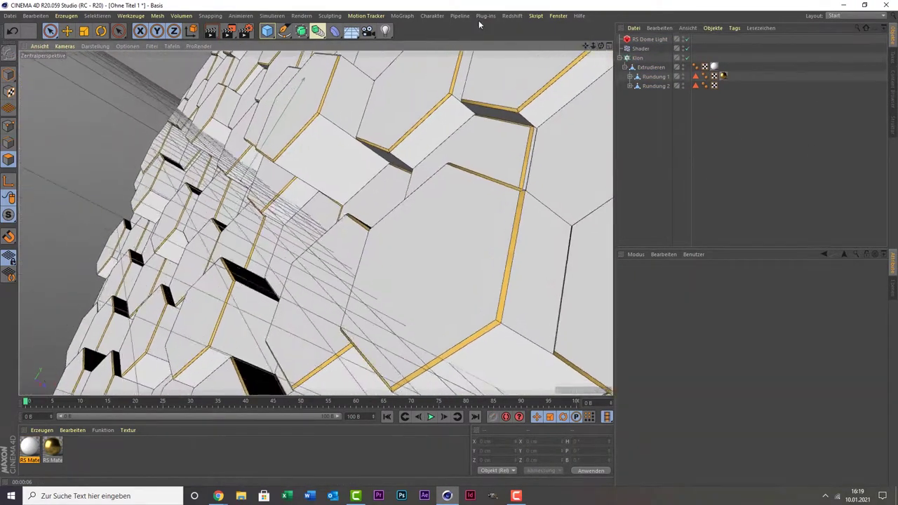
pyautogui.click(513, 15)
pyautogui.click(517, 76)
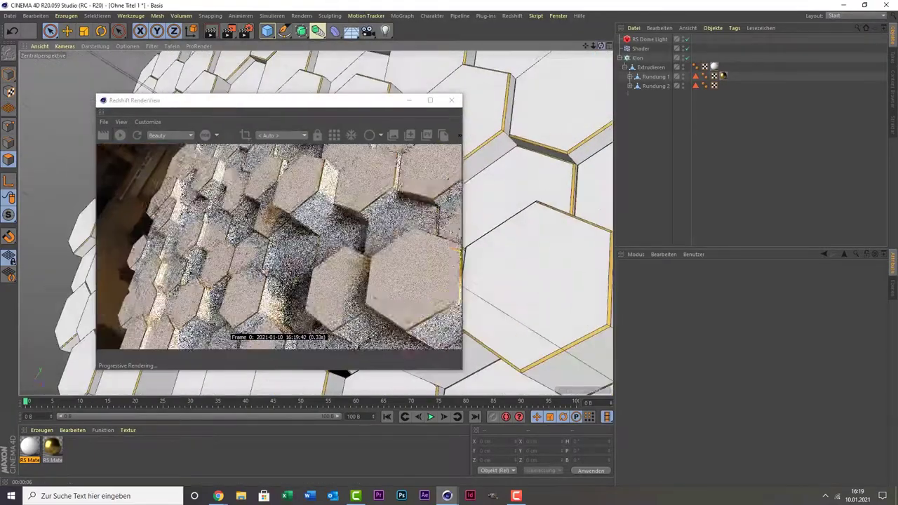
# - Load white-background-image.jpg as the dome's back plate and add a node to RS Material.1's graph
pyautogui.click(650, 39)
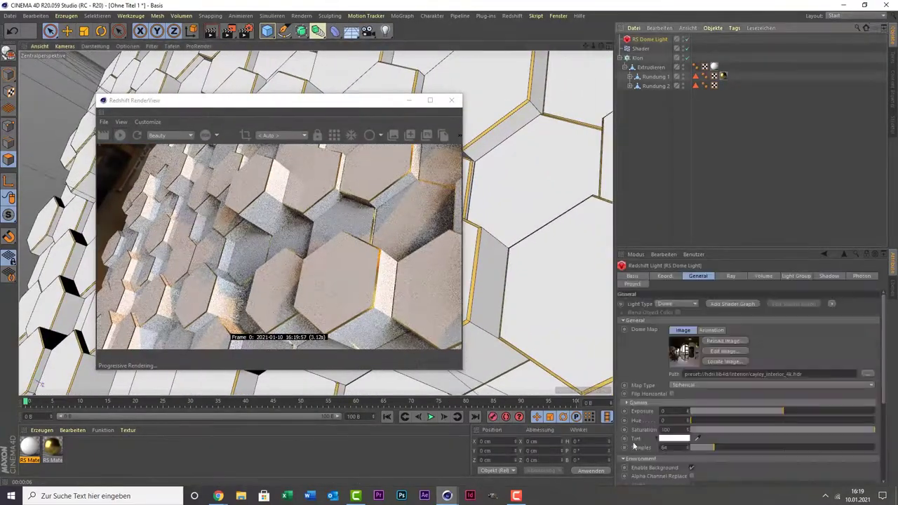
pyautogui.scroll(-4, 636, 445)
pyautogui.click(868, 446)
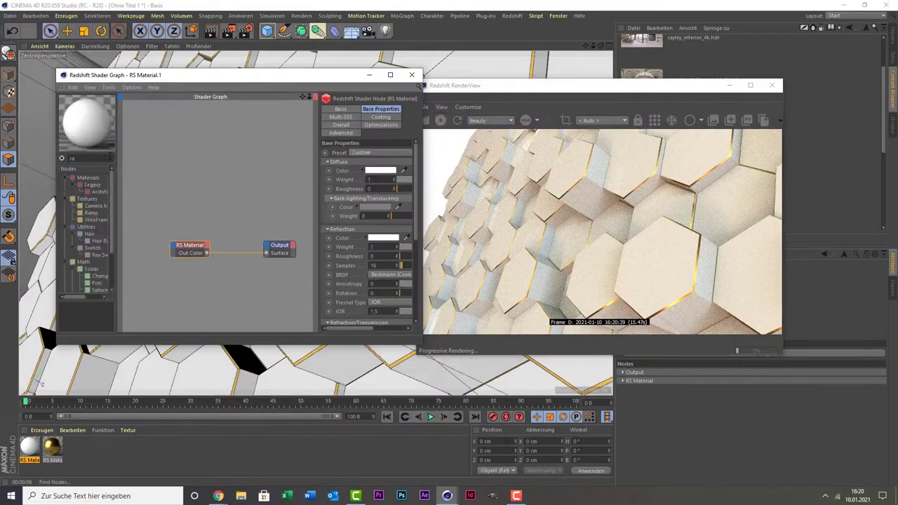
pyautogui.moveTo(90, 184)
pyautogui.mouseDown()
pyautogui.moveTo(145, 202)
pyautogui.moveTo(159, 184)
pyautogui.moveTo(205, 222)
pyautogui.mouseUp()
# - Remove the ramp node and wire RS Bump Map Out into the material's Bump Input
pyautogui.press('Delete')
pyautogui.write('bump')
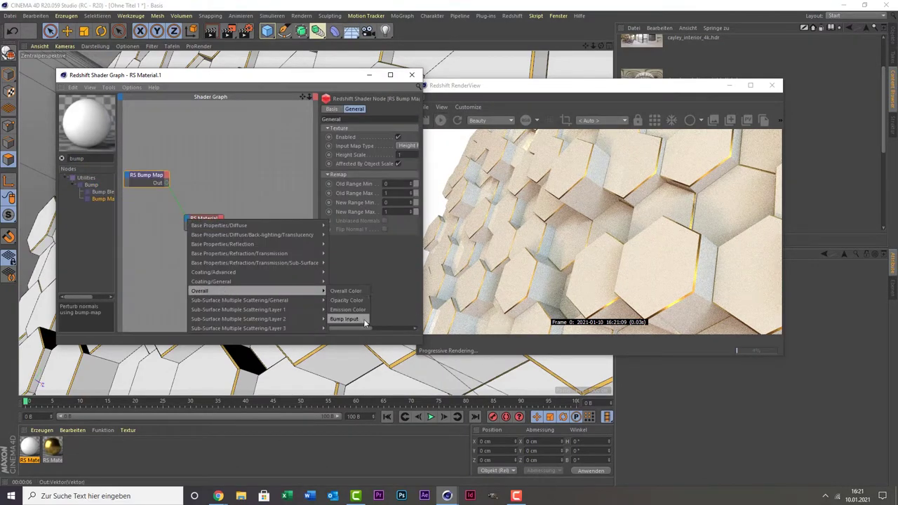
pyautogui.click(231, 228)
pyautogui.click(148, 177)
# - Drag the metal-holes-x texture from the metal Textures folder into the shader graph
pyautogui.click(263, 496)
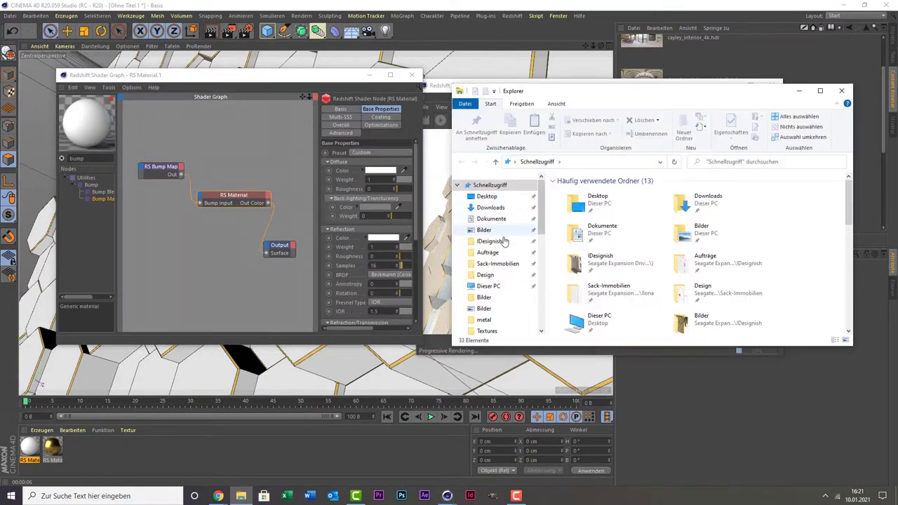
pyautogui.doubleClick(602, 263)
pyautogui.scroll(-3, 598, 261)
pyautogui.doubleClick(597, 260)
pyautogui.scroll(-1, 629, 263)
pyautogui.moveTo(802, 186); pyautogui.dragTo(161, 242)
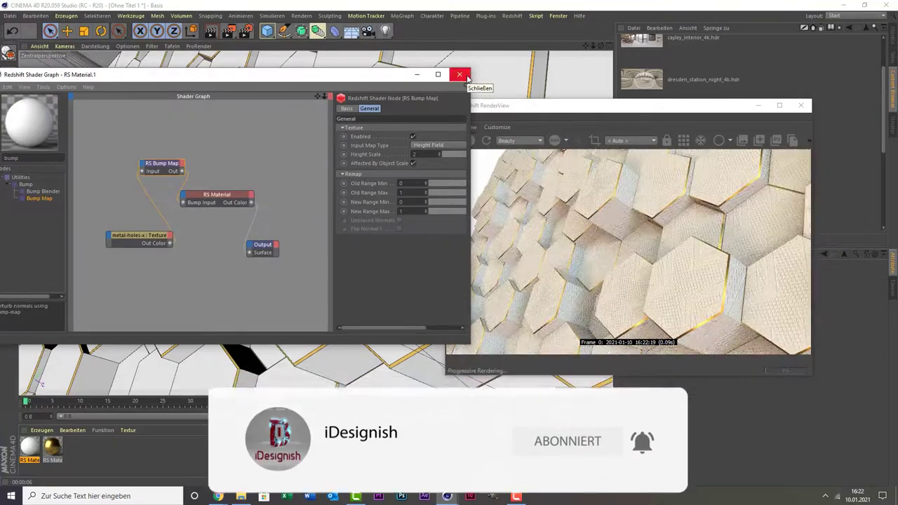
# - Check the texture node's image file settings, then close the render preview and shader graph
pyautogui.moveTo(656, 111); pyautogui.dragTo(608, 218)
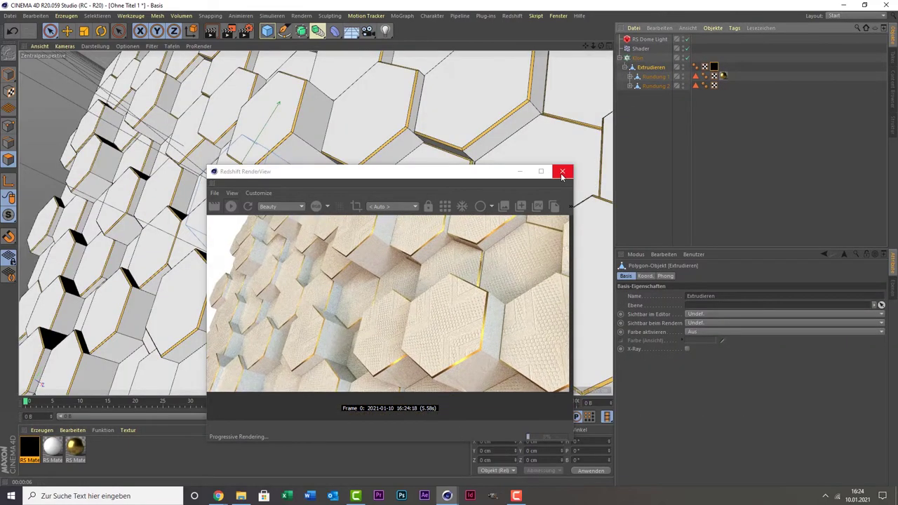
pyautogui.click(562, 172)
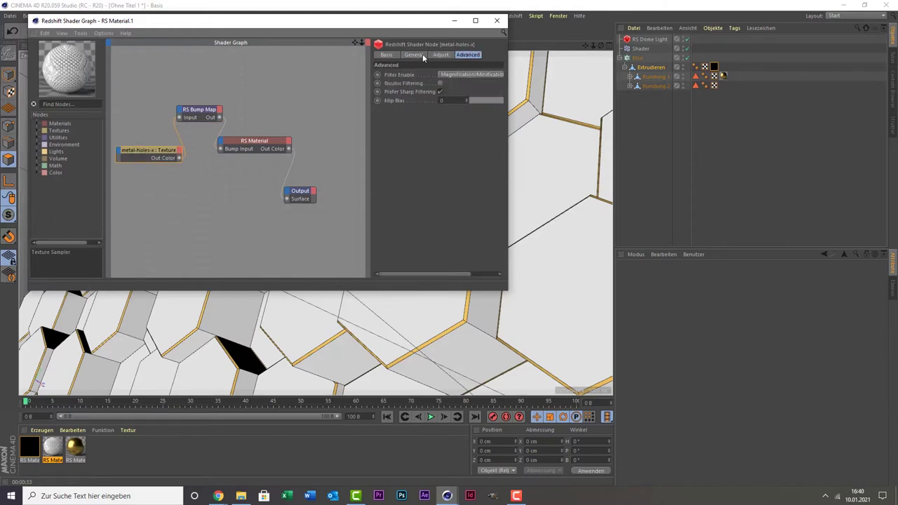
pyautogui.click(419, 55)
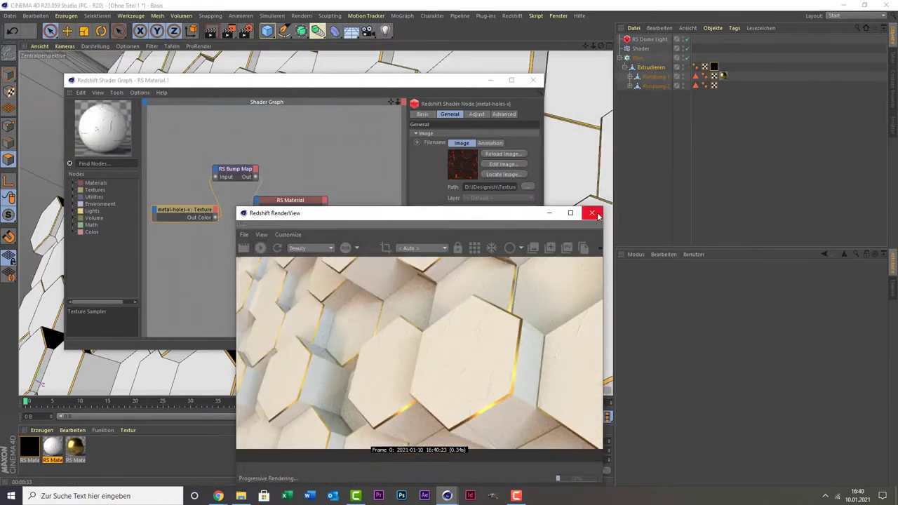
pyautogui.click(594, 213)
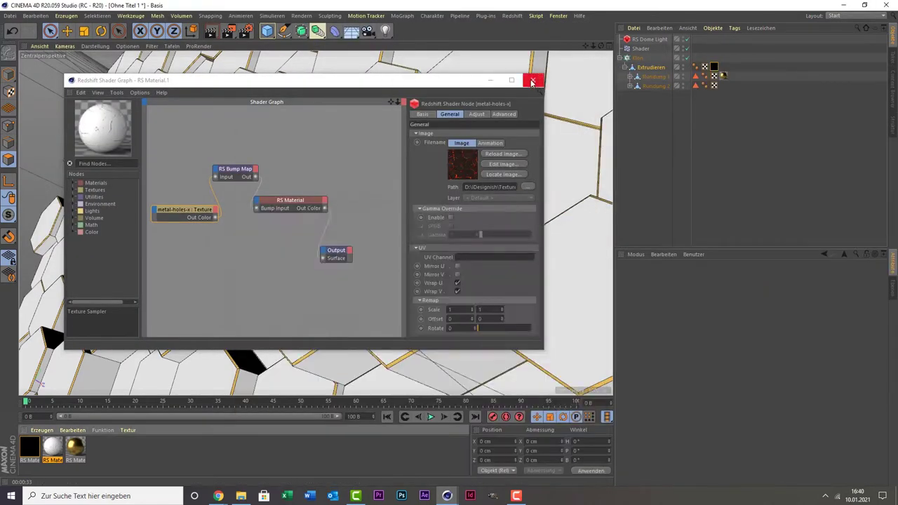
pyautogui.click(532, 82)
pyautogui.click(512, 15)
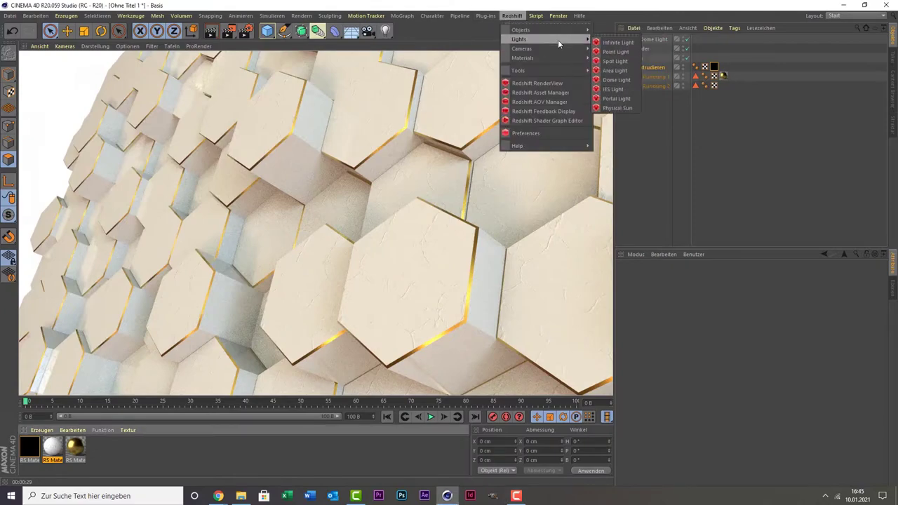
# - Add an RS Camera and place the Redshift render preview left of the viewport
pyautogui.click(616, 48)
pyautogui.click(512, 15)
pyautogui.click(537, 83)
pyautogui.moveTo(652, 71); pyautogui.dragTo(194, 54)
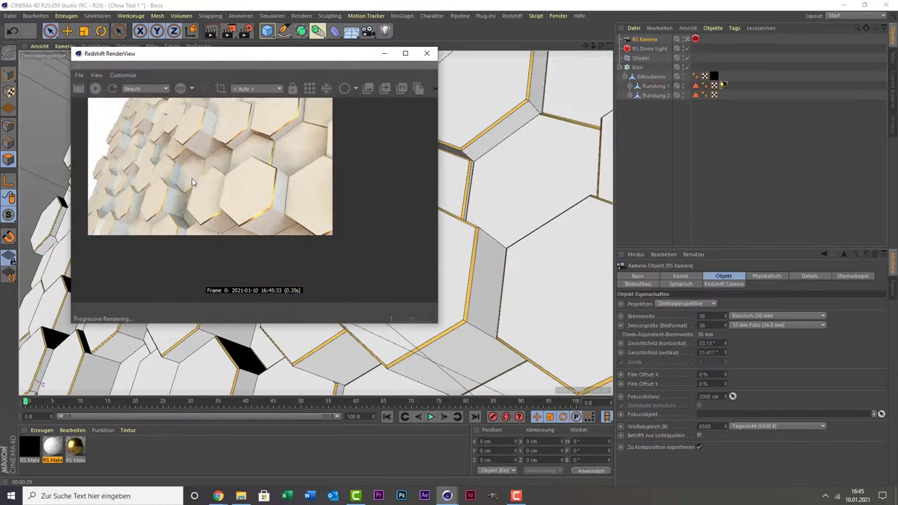
# - Enable Bokeh Override, turn off Derive Focus Distance and set focus to 400 cm
pyautogui.click(723, 284)
pyautogui.click(656, 384)
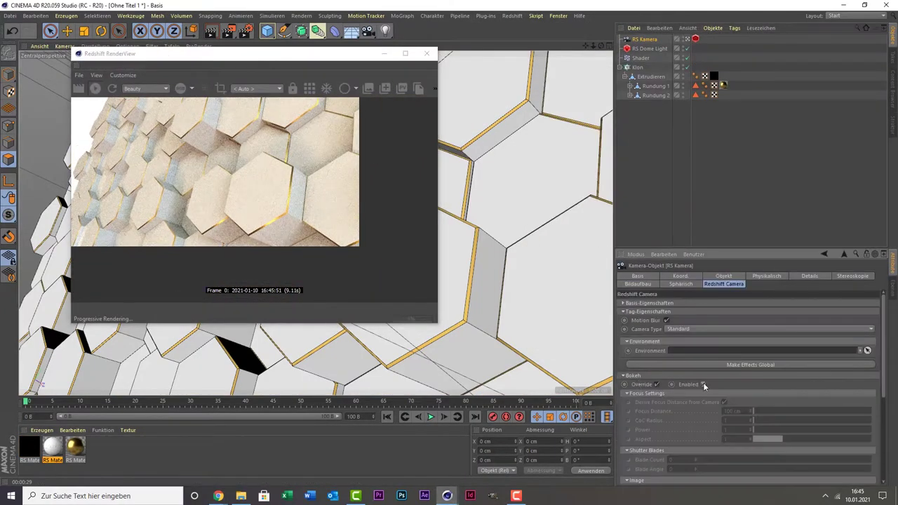
pyautogui.click(724, 402)
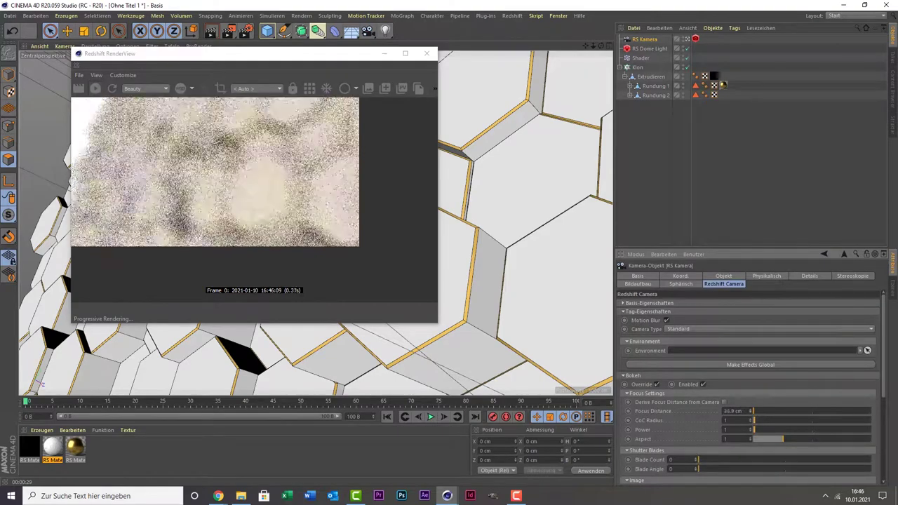
pyautogui.moveTo(751, 411); pyautogui.dragTo(761, 414)
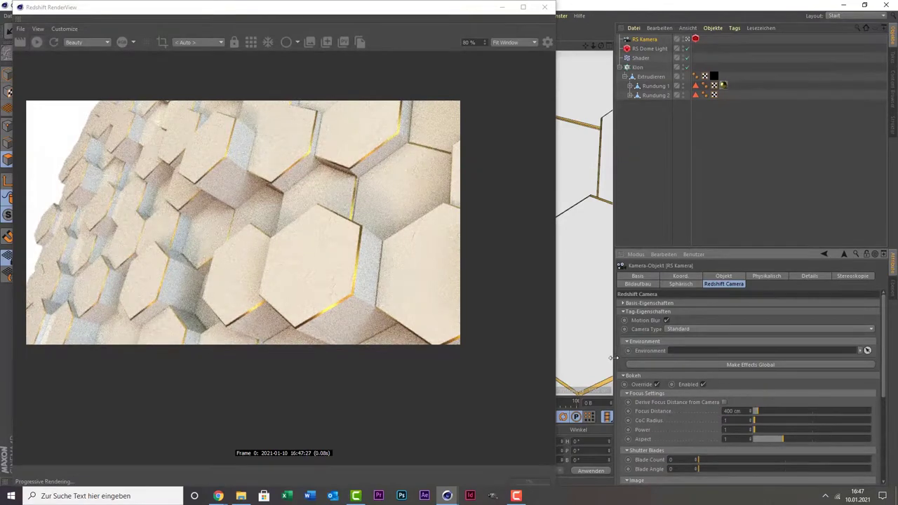
pyautogui.click(545, 7)
pyautogui.hotkey('ctrl', 'b')
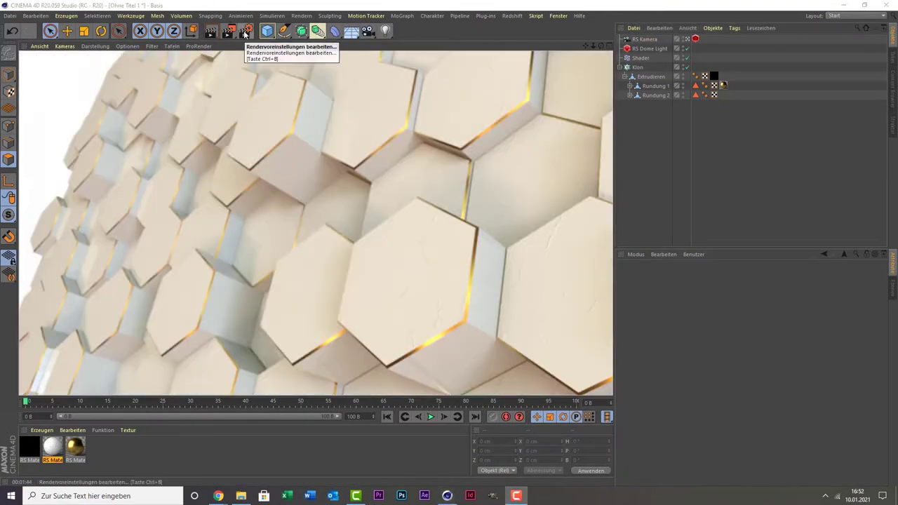
# - Open the Redshift preview and set the RS camera's CoC Radius to 2
pyautogui.click(512, 16)
pyautogui.click(530, 23)
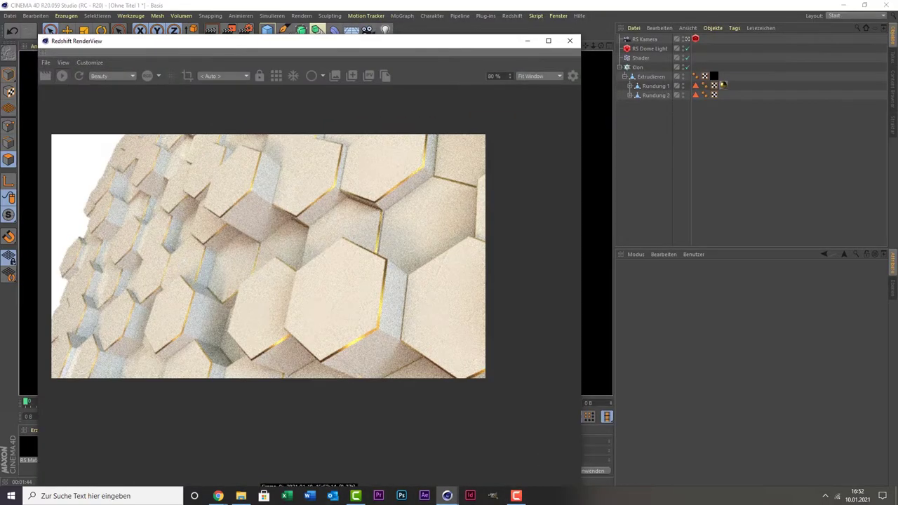
pyautogui.click(645, 39)
pyautogui.write('2')
pyautogui.press('Return')
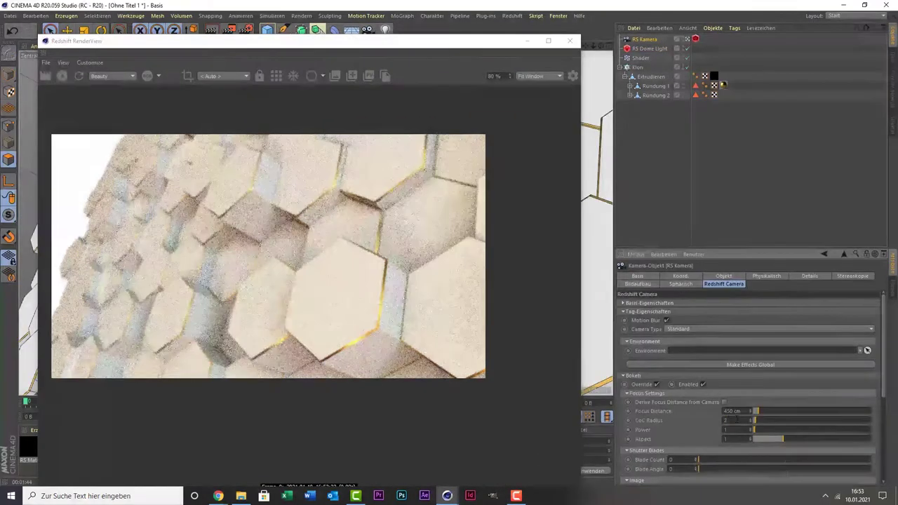
pyautogui.press('Tab')
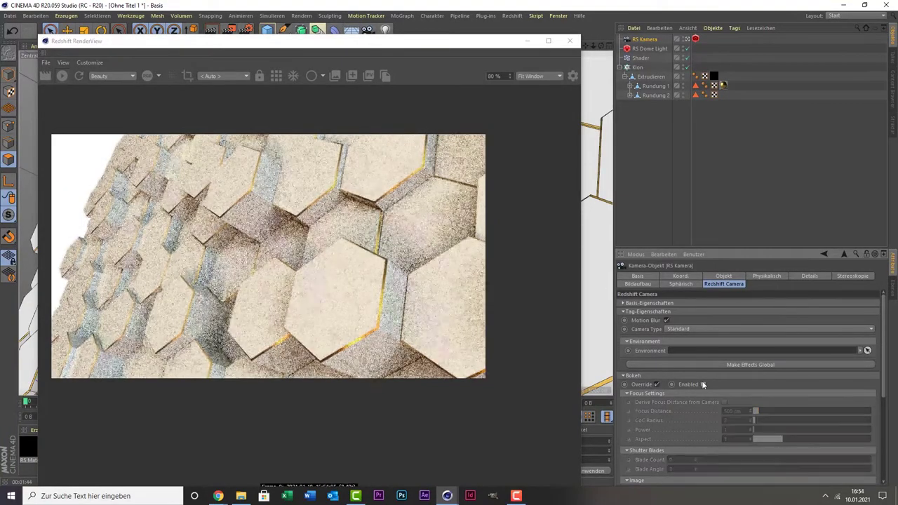
# - Set the camera's Focus Distance to 550, then to 1000 cm
pyautogui.doubleClick(730, 411)
pyautogui.write('550')
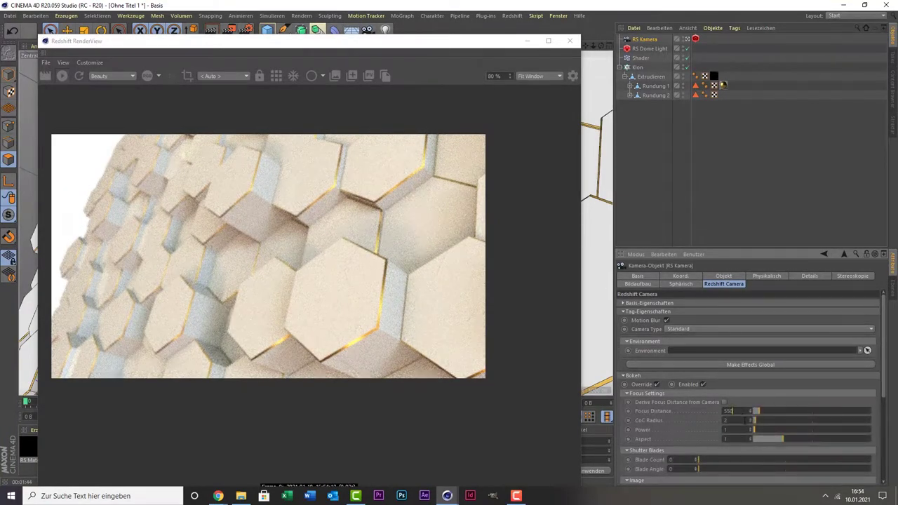
pyautogui.press('Return')
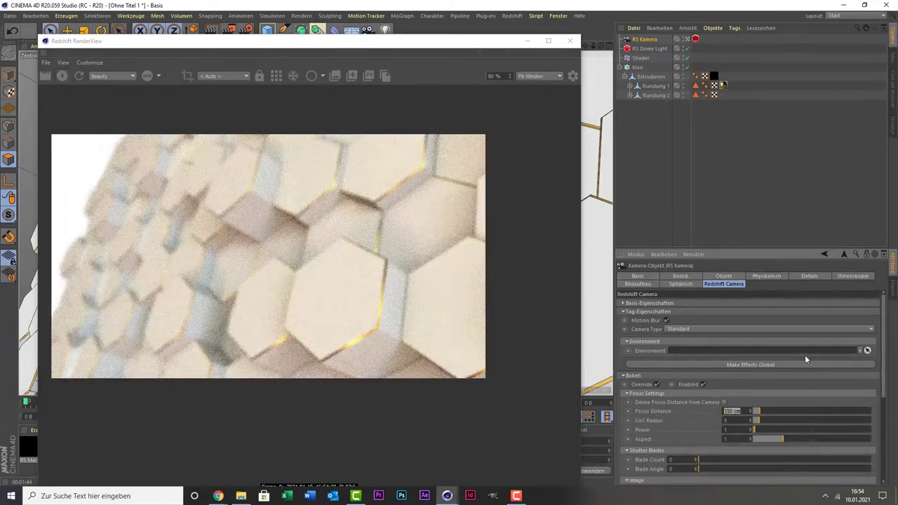
pyautogui.write('1000')
pyautogui.press('Return')
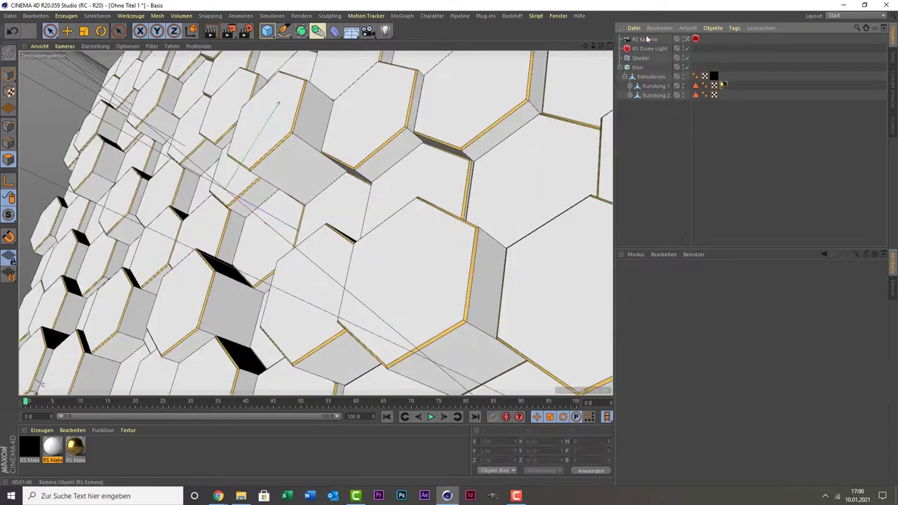
# - Use tv_studio_4k.hdr as the RS Dome Light's environment
pyautogui.click(647, 39)
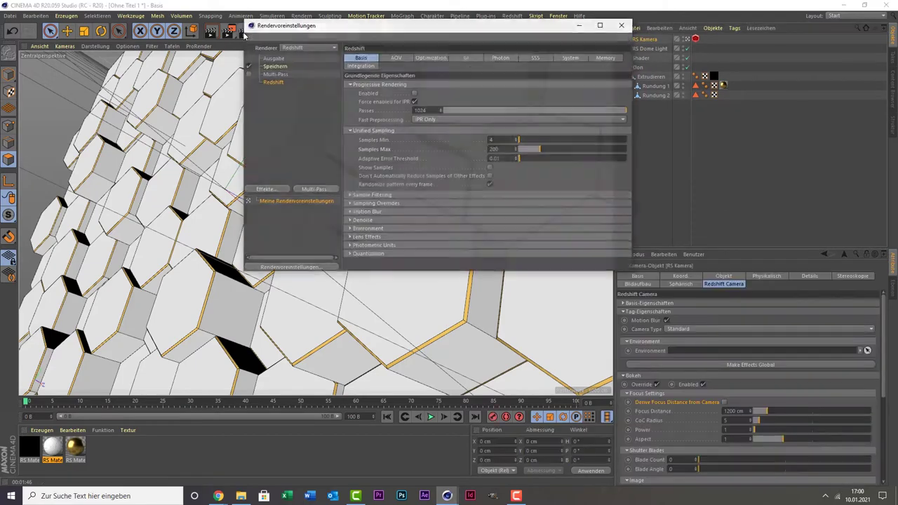
pyautogui.click(513, 15)
pyautogui.click(538, 83)
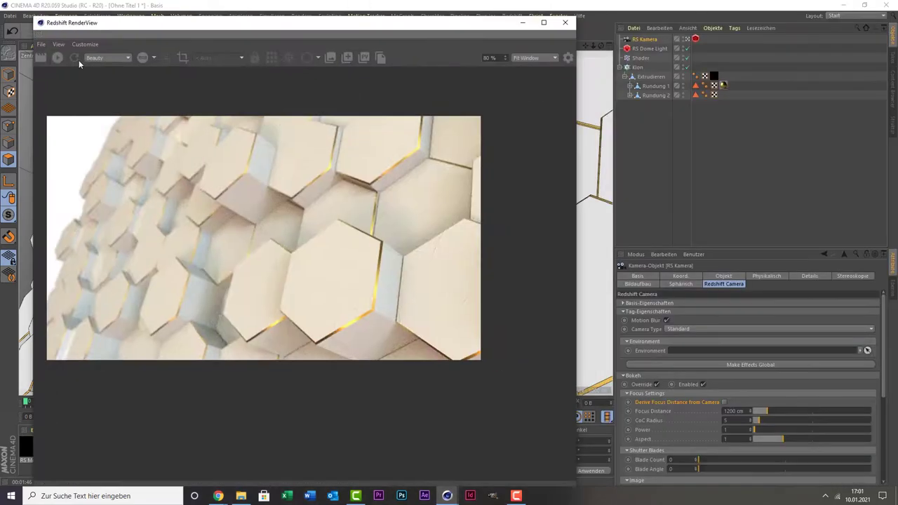
pyautogui.click(649, 48)
pyautogui.scroll(-3, 711, 120)
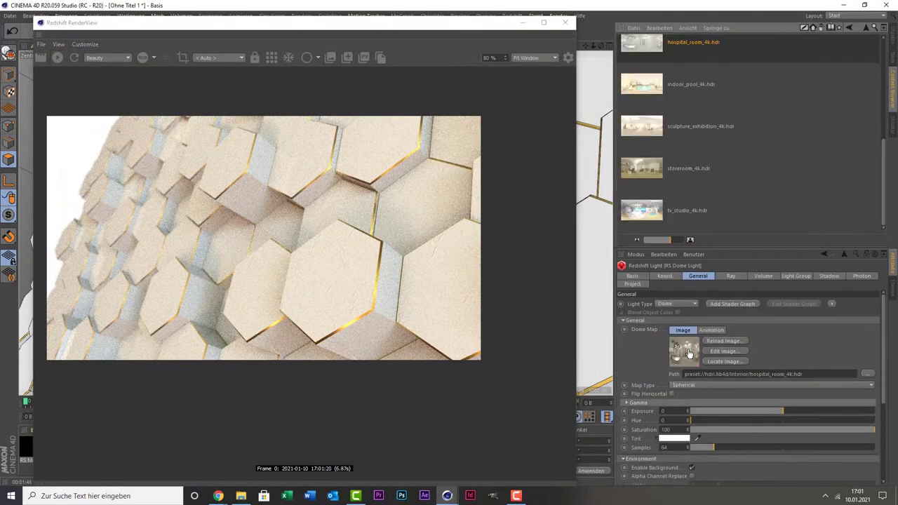
pyautogui.click(687, 210)
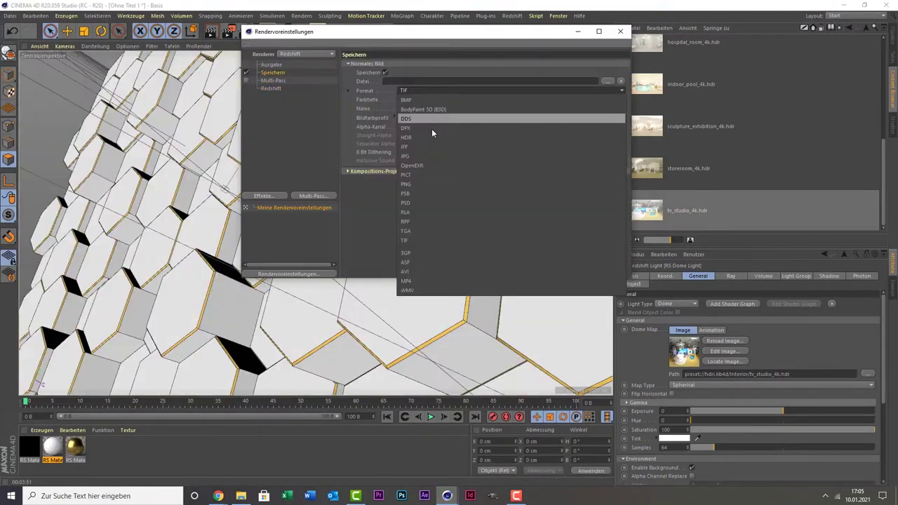
# - Save renders as JPG to a chosen path at 1280×720 and render to the Picture Viewer
pyautogui.click(432, 133)
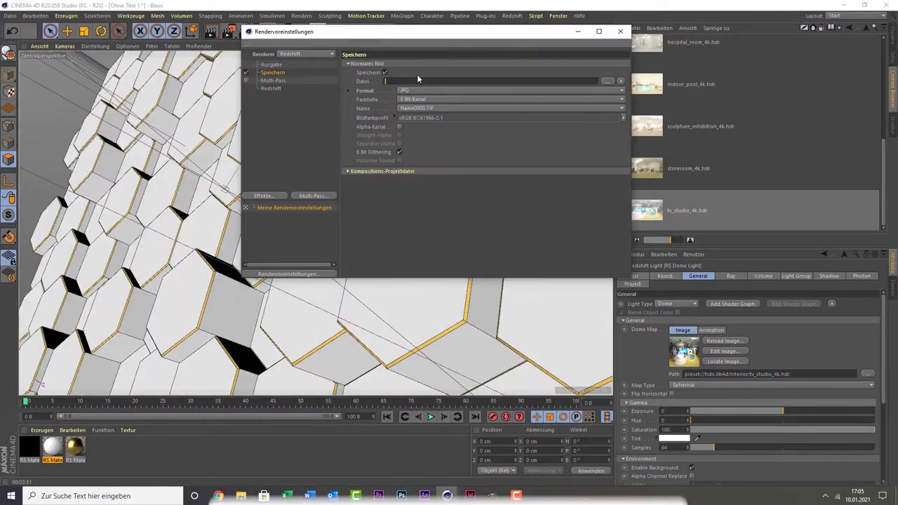
pyautogui.click(608, 81)
pyautogui.click(273, 89)
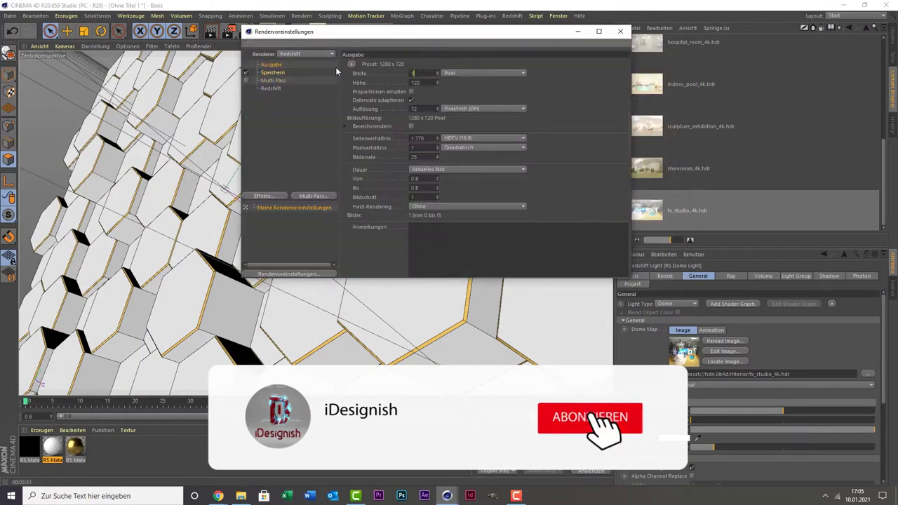
pyautogui.write('1920')
pyautogui.click(621, 31)
pyautogui.click(227, 31)
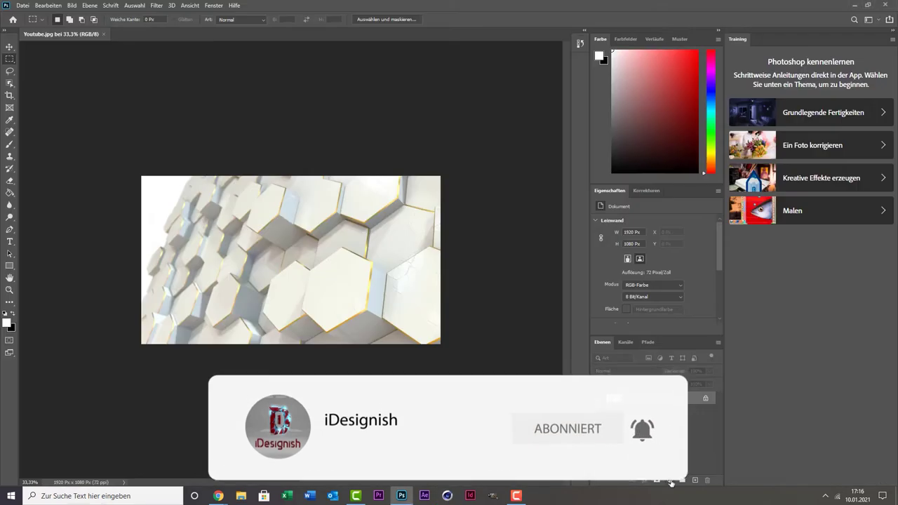
# - Grade the render with an exposure adjustment: offset -0.2000, gamma 0.78, exposure +0.11
pyautogui.moveTo(653, 262)
pyautogui.mouseDown()
pyautogui.moveTo(630, 263)
pyautogui.moveTo(663, 283)
pyautogui.mouseUp()
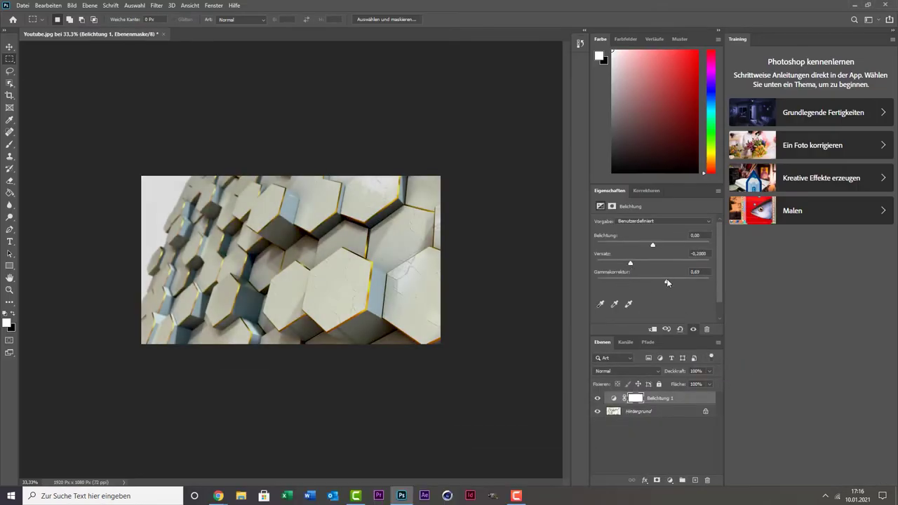
pyautogui.moveTo(652, 245)
pyautogui.mouseDown()
pyautogui.moveTo(676, 245)
pyautogui.moveTo(654, 255)
pyautogui.mouseUp()
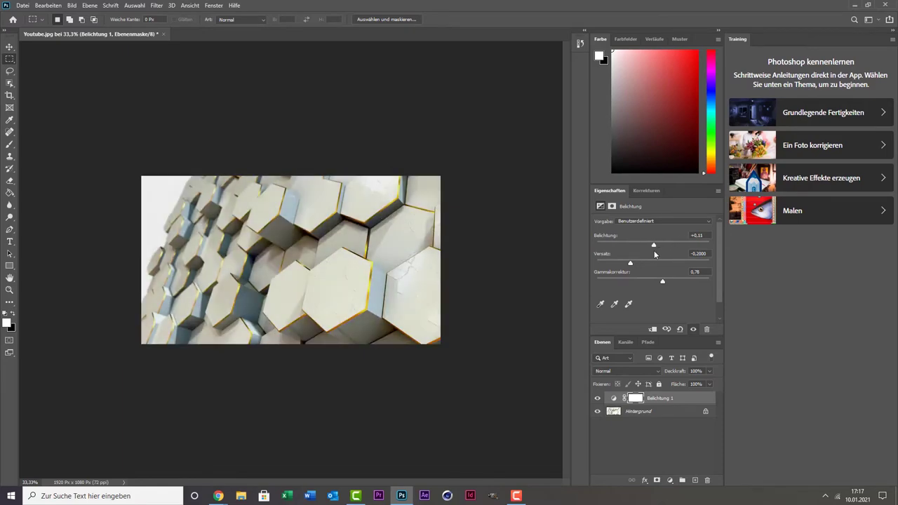
pyautogui.click(623, 423)
# - Save the image as a JPEG, replacing the existing file, at maximum quality 12
pyautogui.click(23, 5)
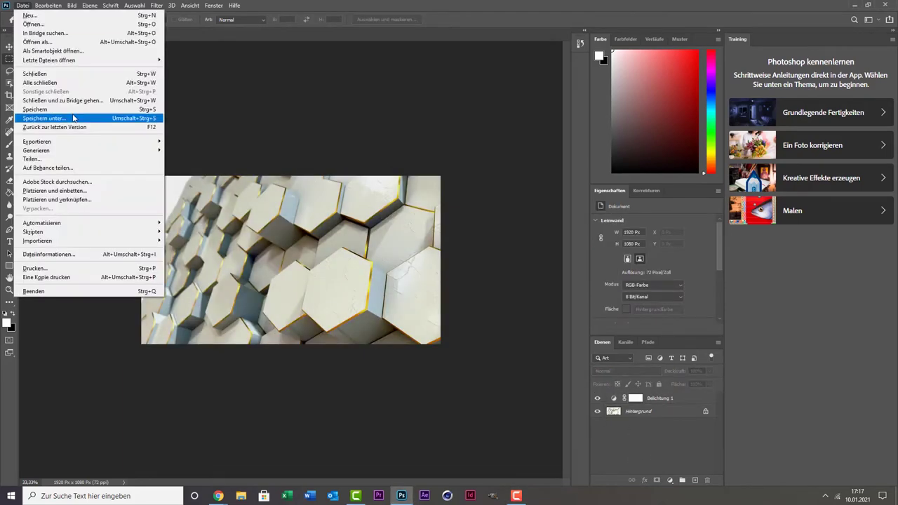
pyautogui.click(45, 87)
pyautogui.press('Return')
pyautogui.click(466, 246)
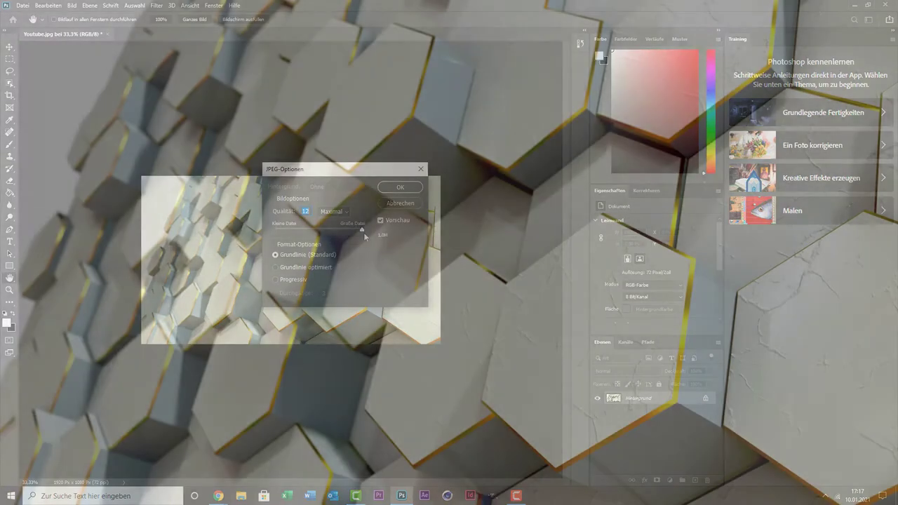